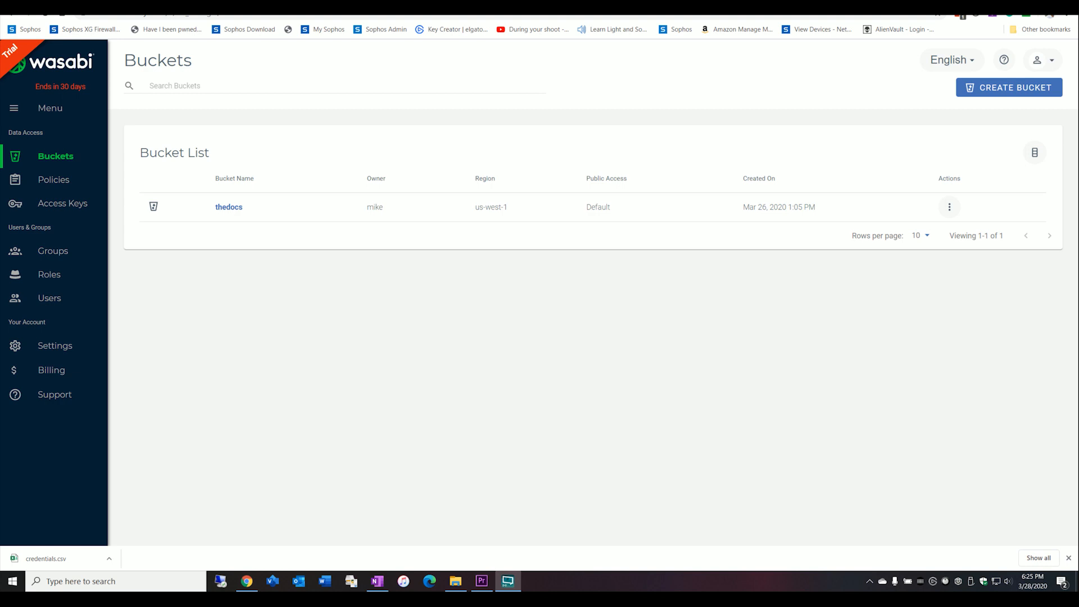
Start a new bucket named qnaptest with region us-west-1 selected
click(983, 93)
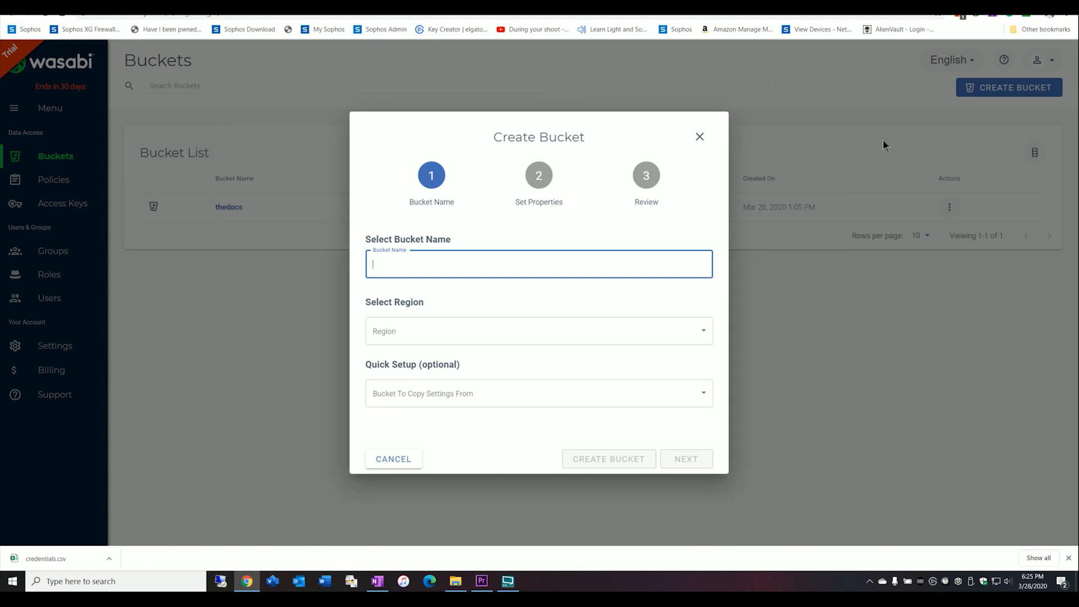
text(qnaptest)
click(651, 331)
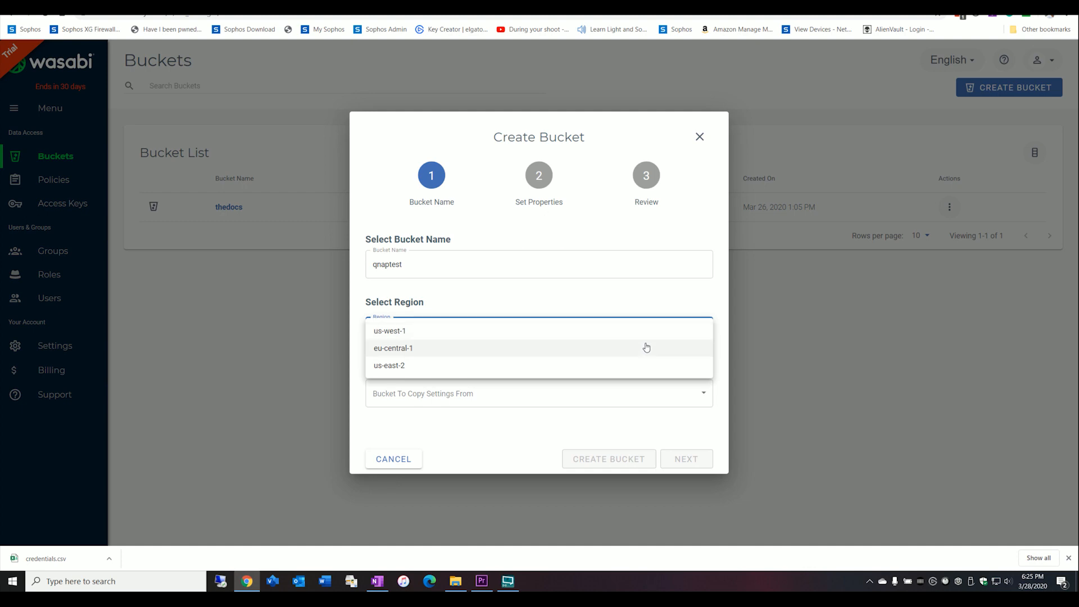
click(453, 329)
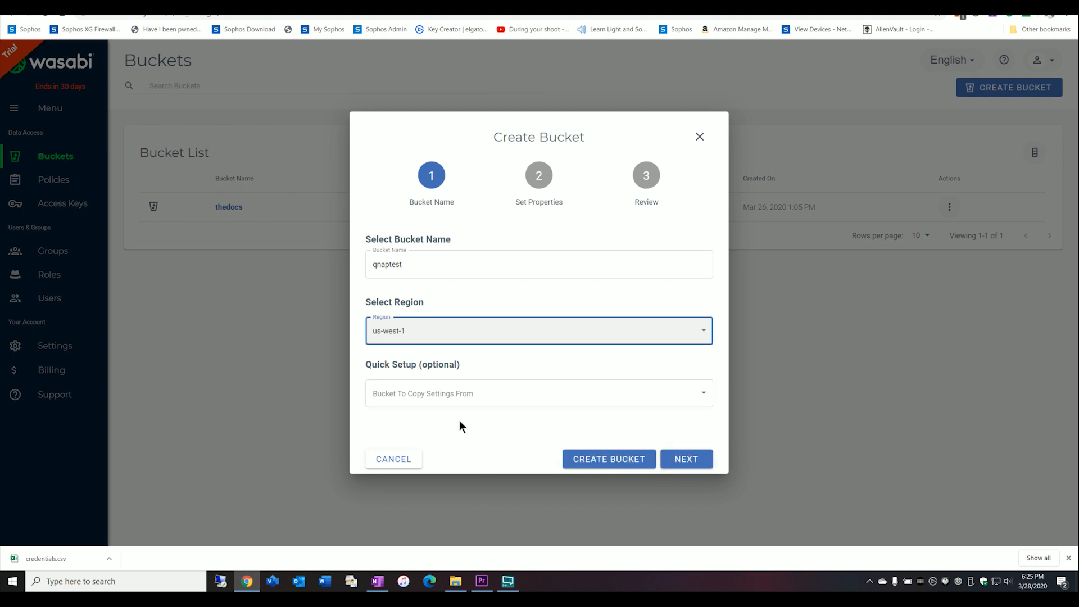
Leave versioning and logging off, review, and create the qnaptest bucket
click(681, 460)
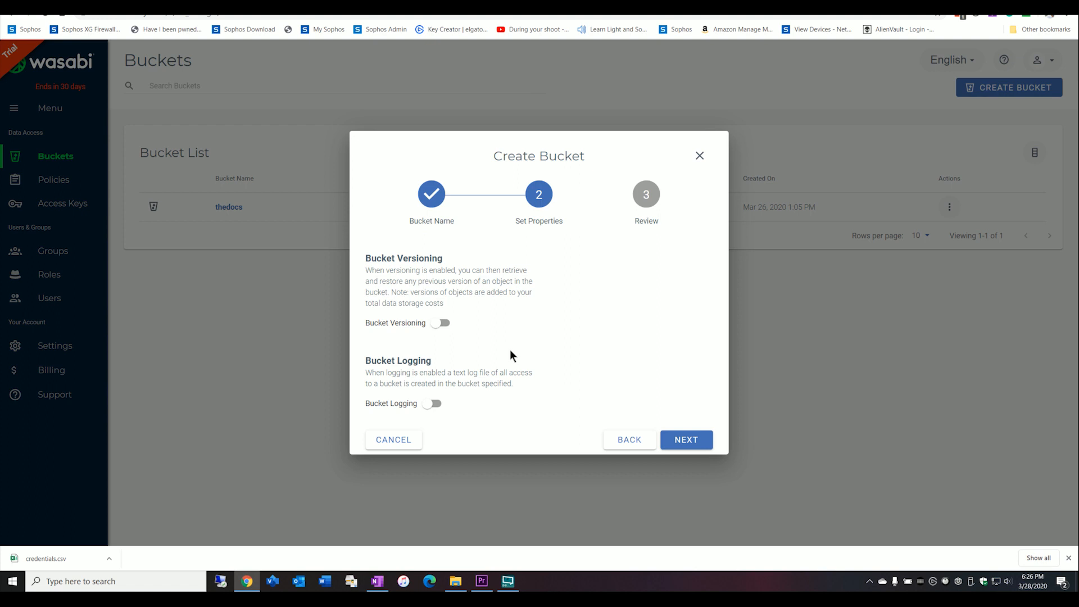
click(677, 440)
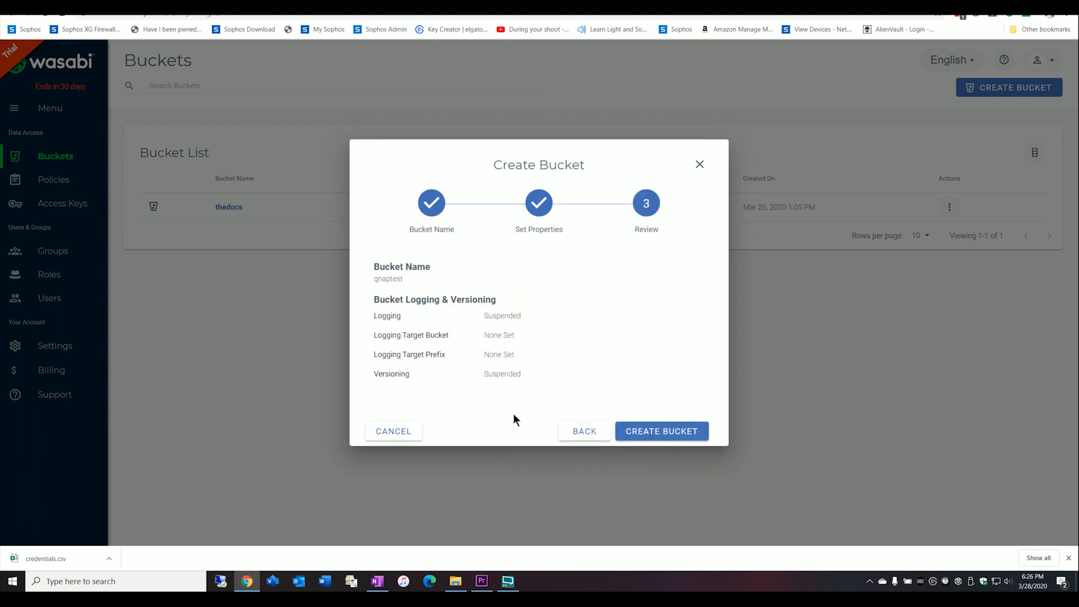
click(645, 429)
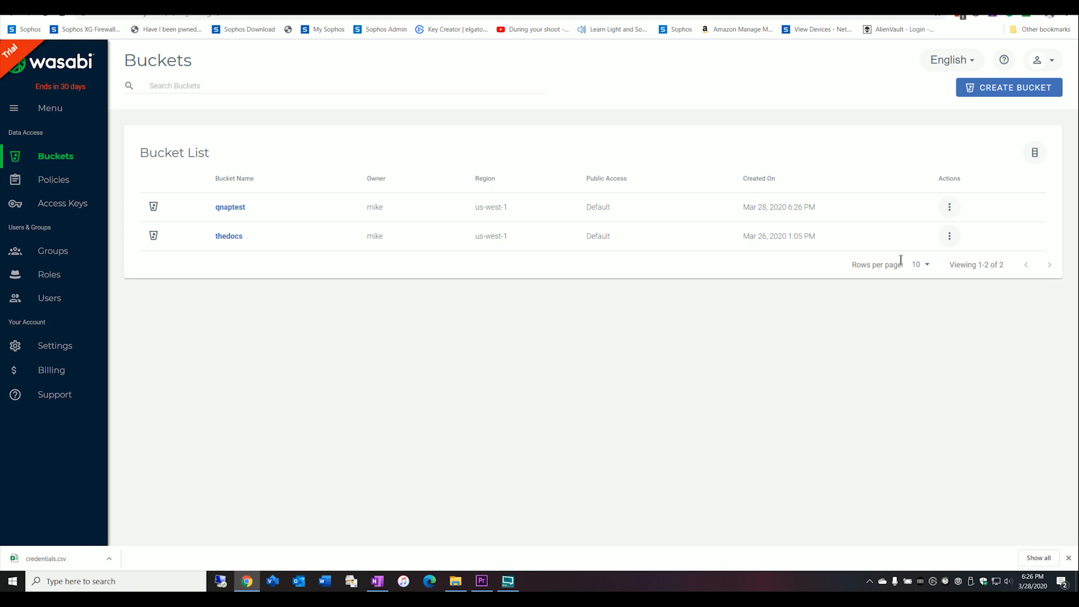
Generate a new root user access key from the Access Keys page
click(72, 209)
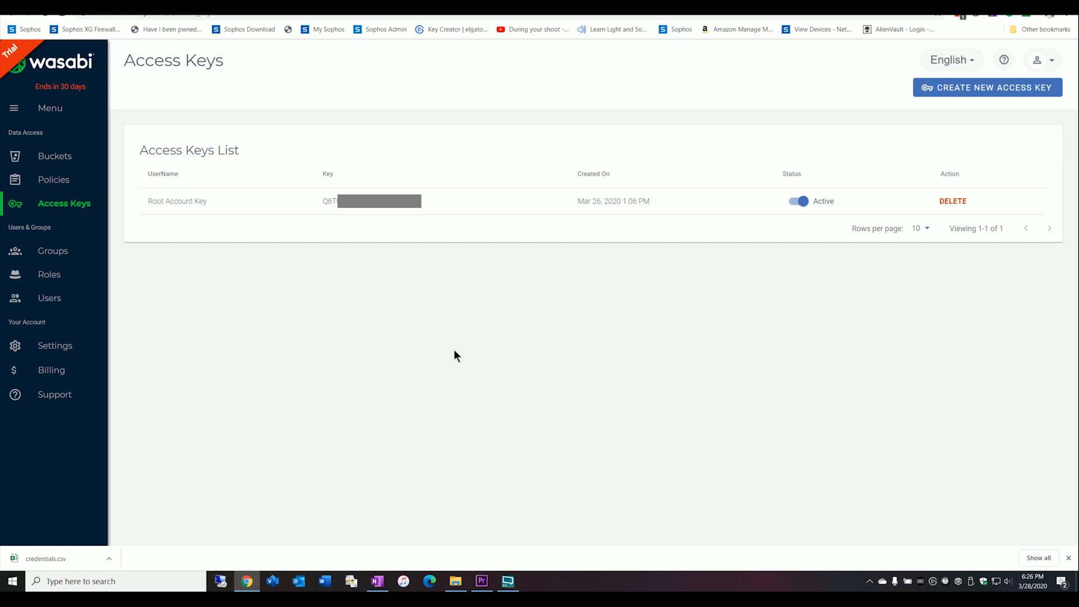
click(966, 92)
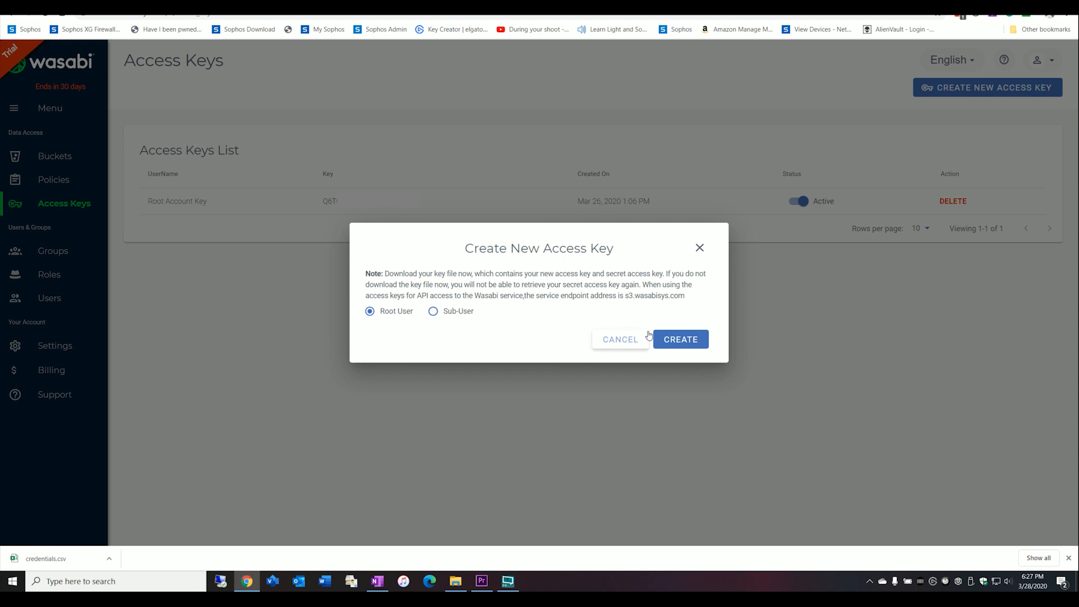
click(666, 344)
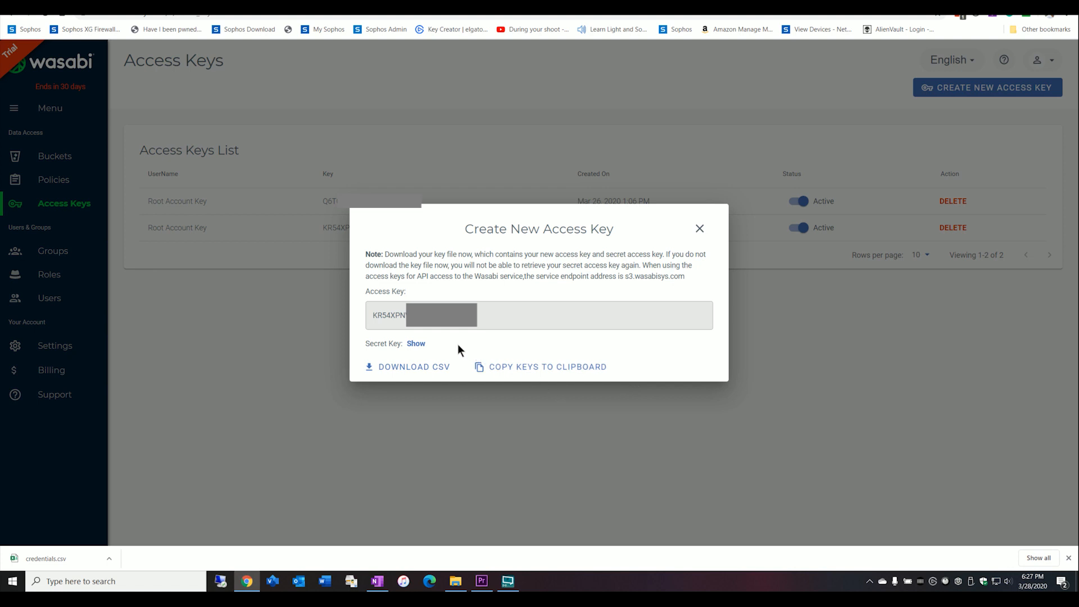
Reveal the secret key and download the new credentials as a CSV file
click(416, 344)
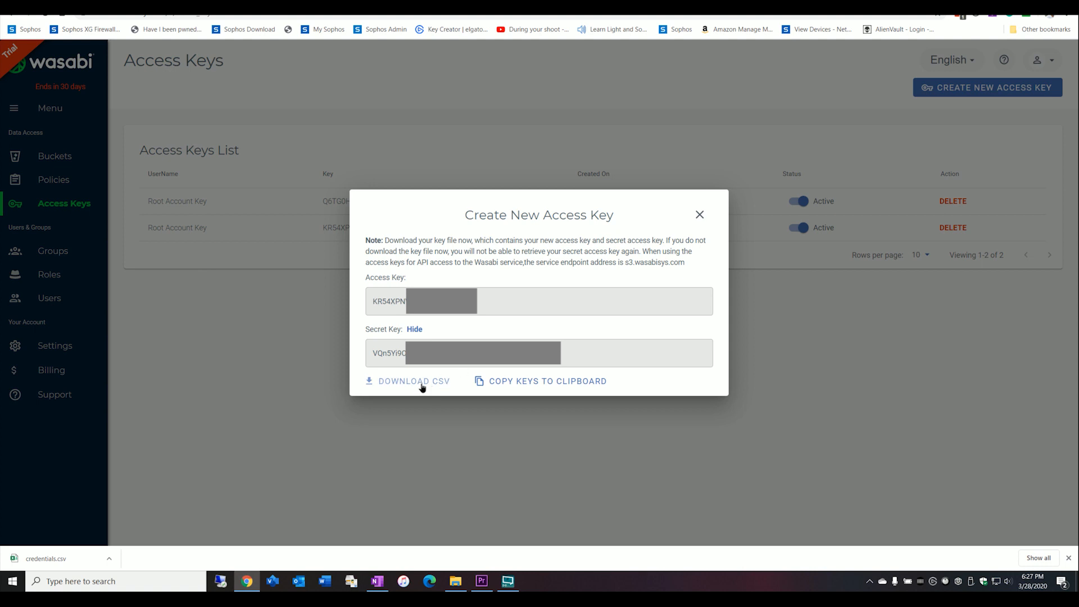
click(416, 386)
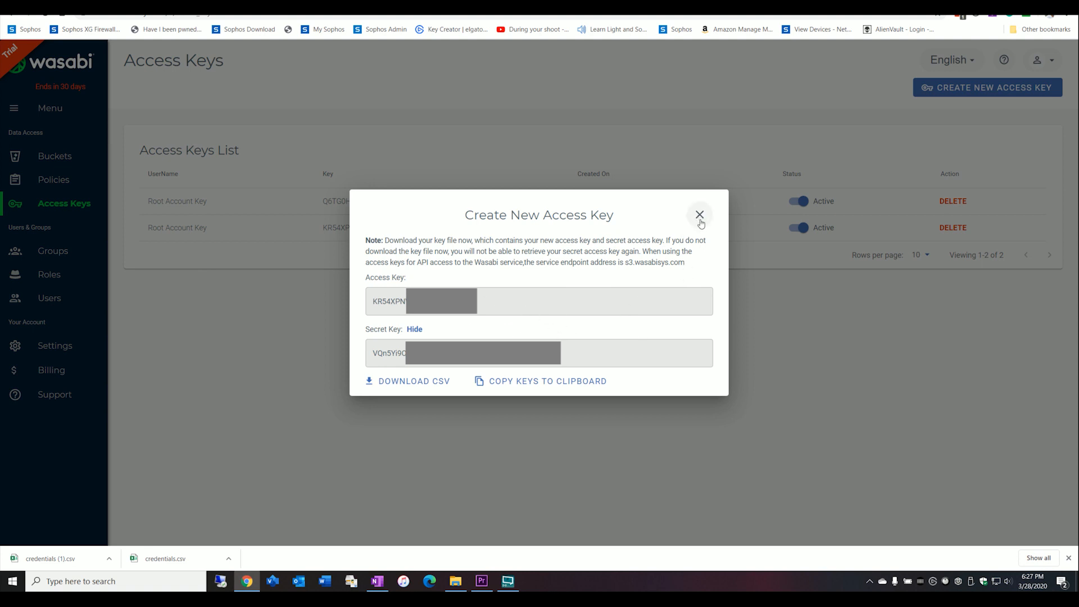
click(700, 216)
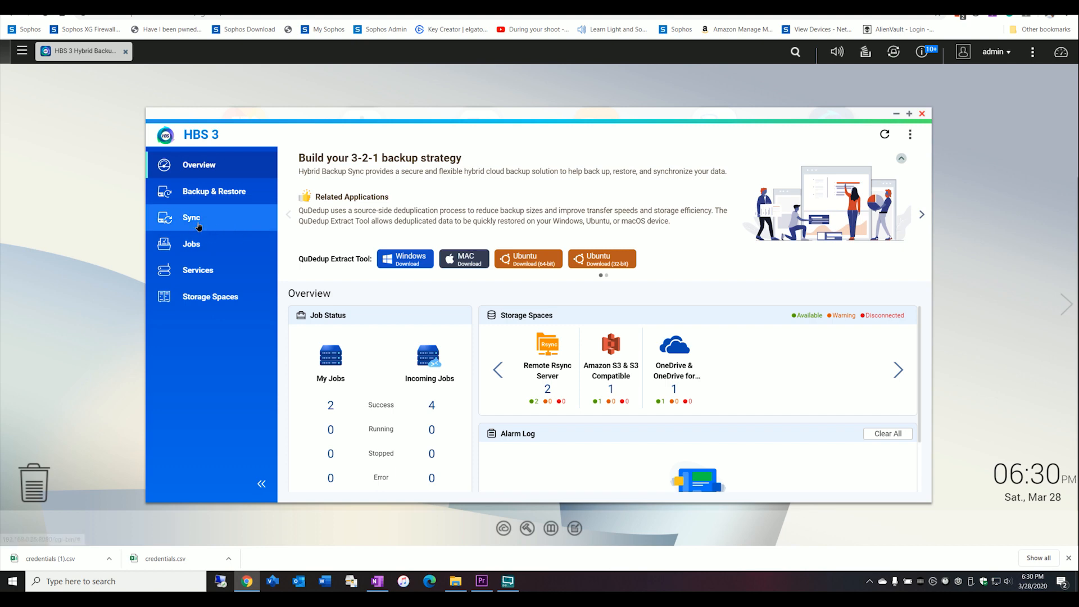
Start a new one-way sync job in HBS 3 with Wasabi as the destination storage
click(192, 217)
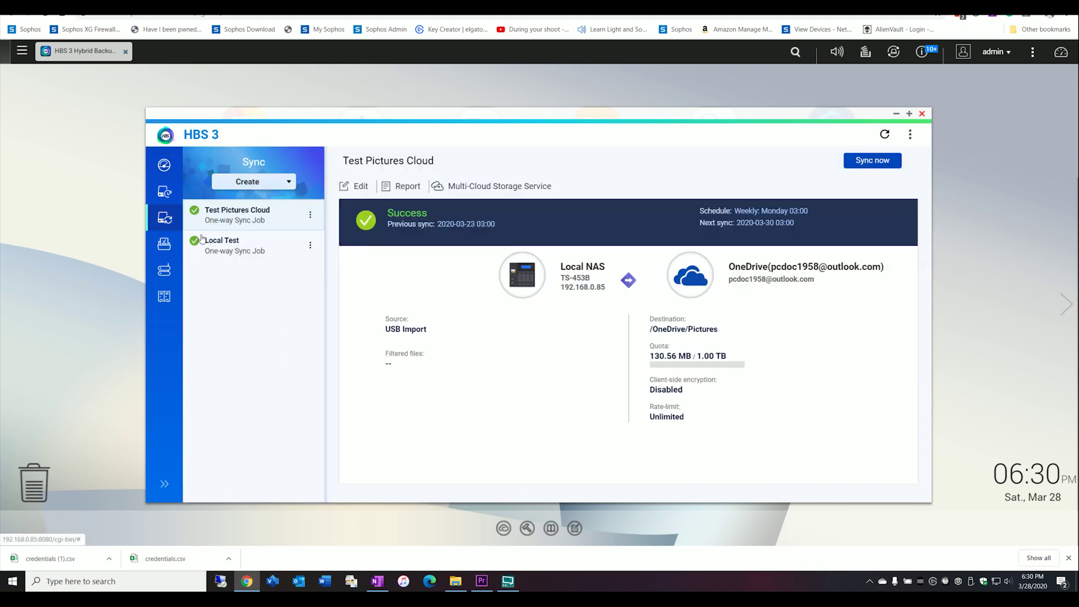
click(246, 182)
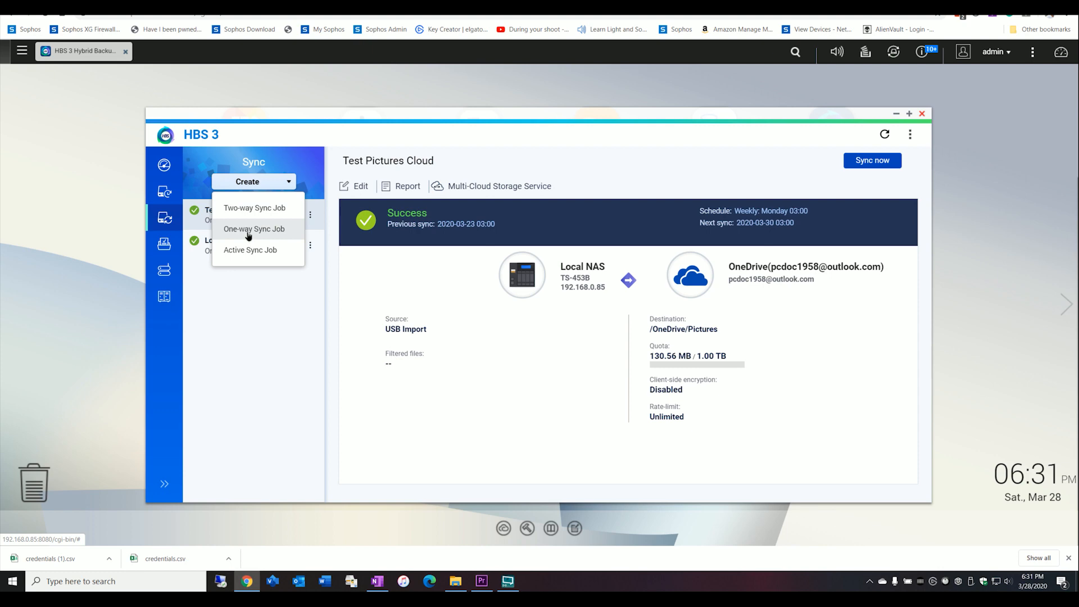
click(248, 234)
scroll(636, 364, down, 5)
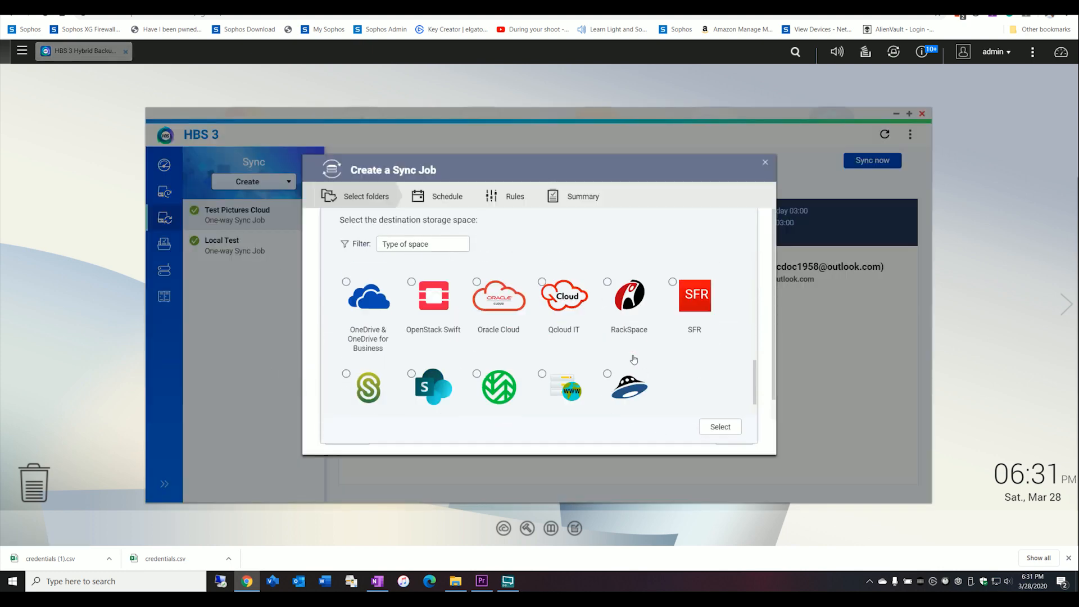
double_click(521, 357)
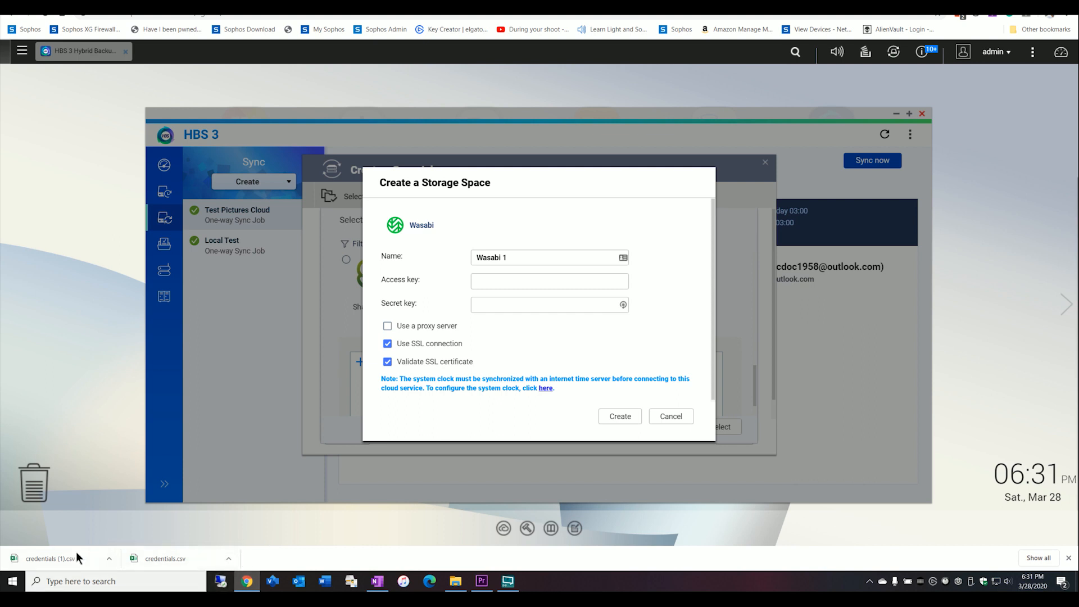
Paste the access and secret keys from the CSV to create the Wasabi 1 storage account
click(108, 558)
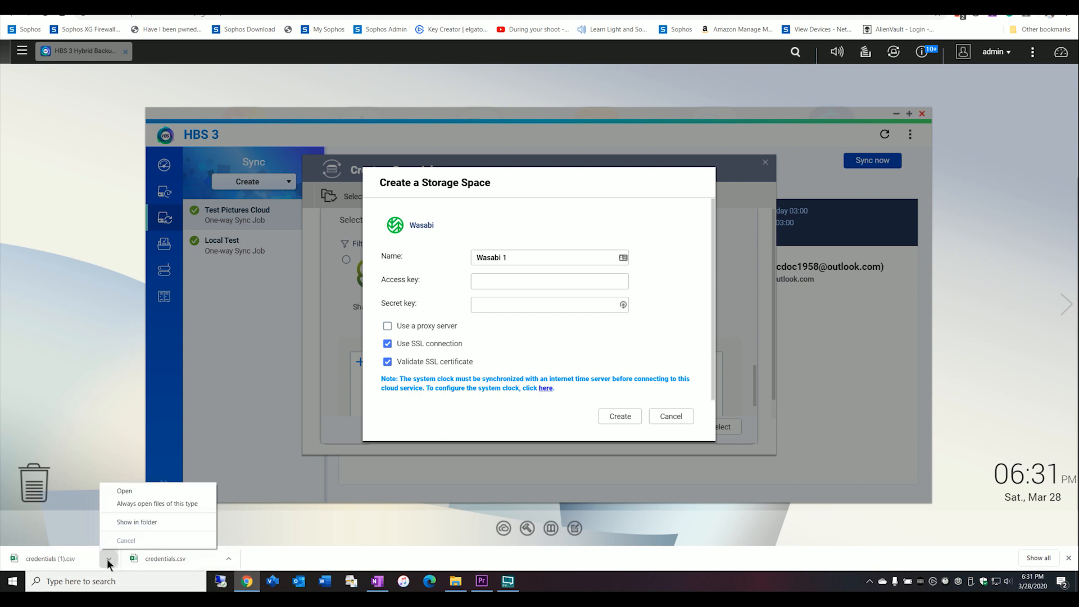
click(122, 491)
key(ctrl+v)
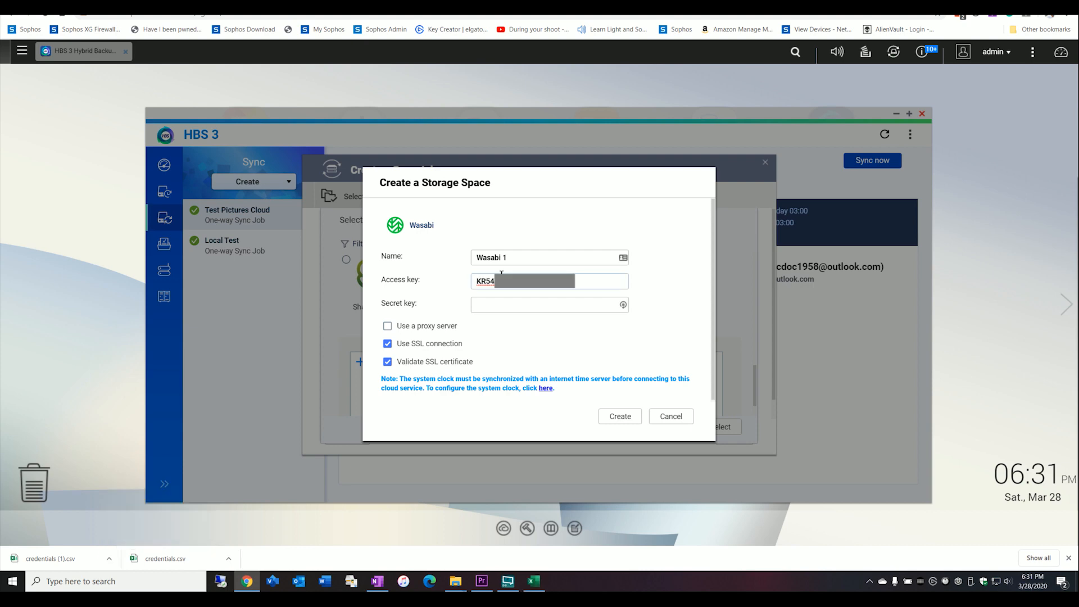
click(497, 304)
key(ctrl+v)
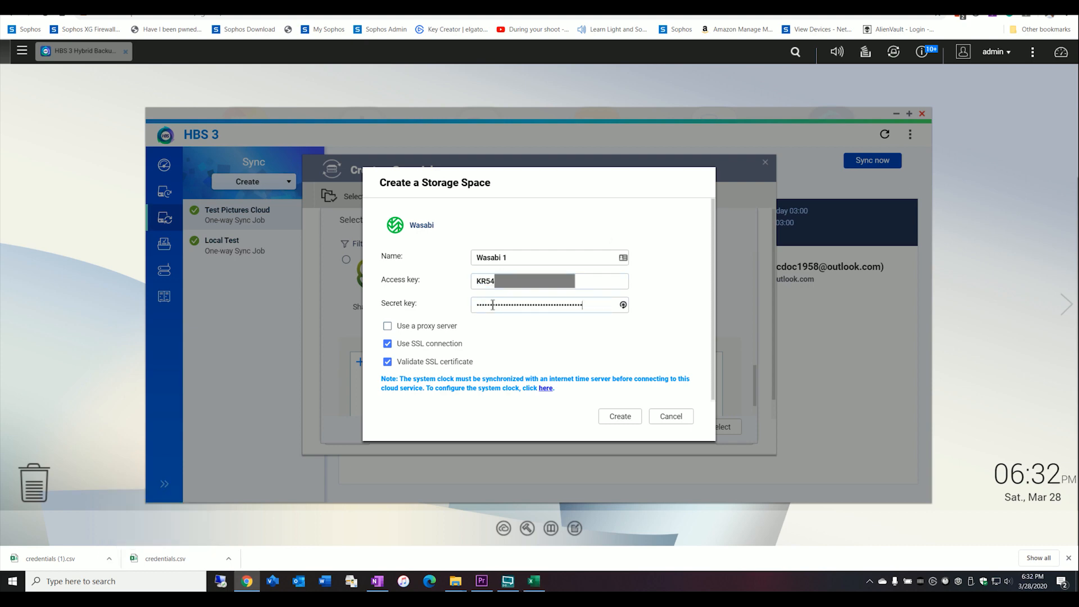
click(602, 424)
click(608, 420)
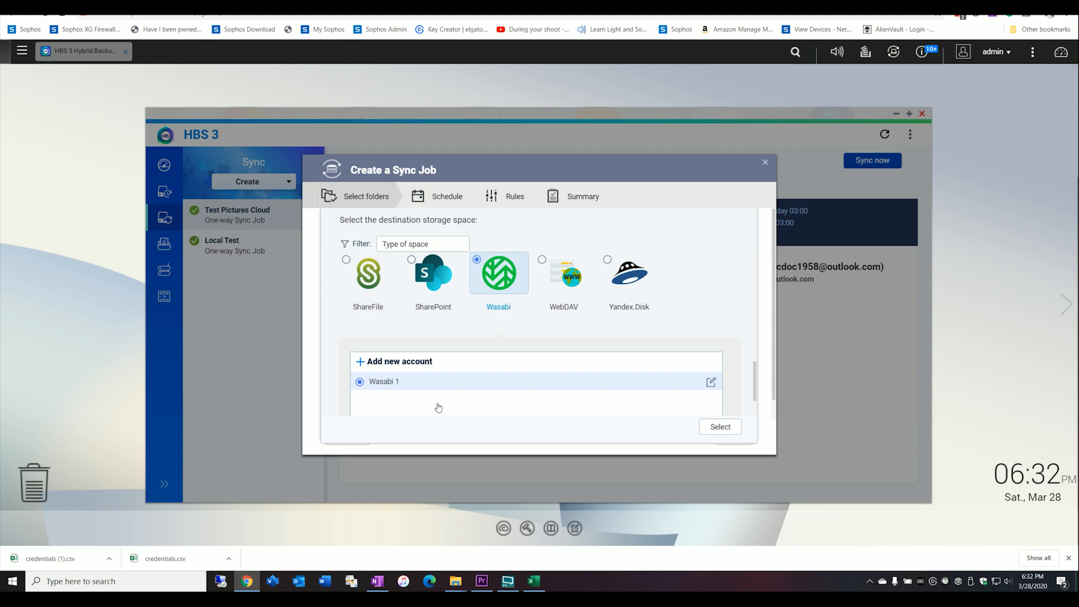
click(721, 427)
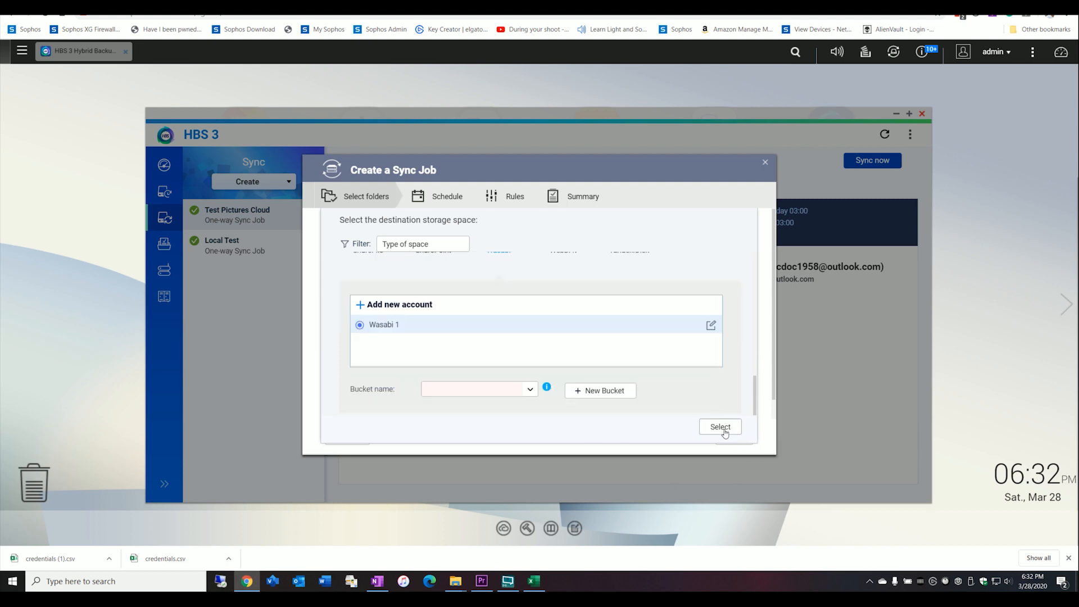
Choose qnaptest as the destination bucket and confirm the Wasabi 1 destination
click(529, 389)
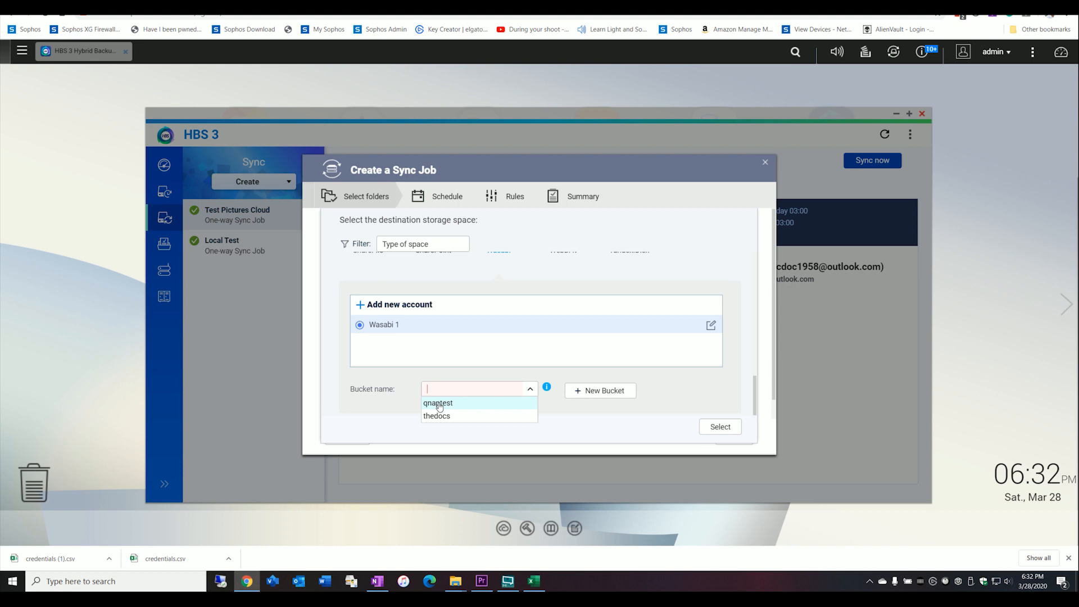
mouse_move(452, 389)
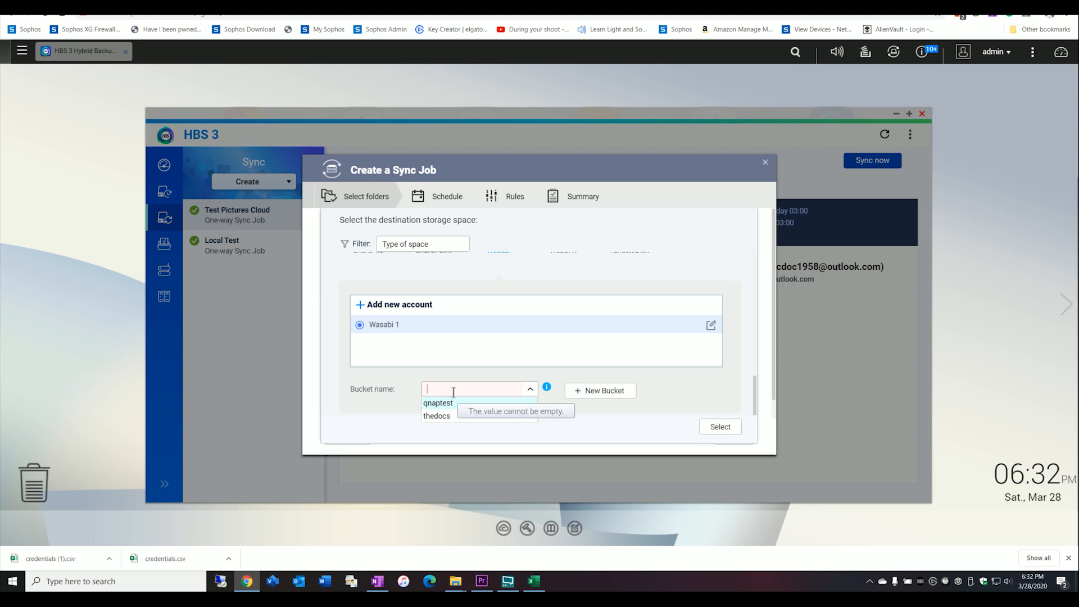
click(440, 403)
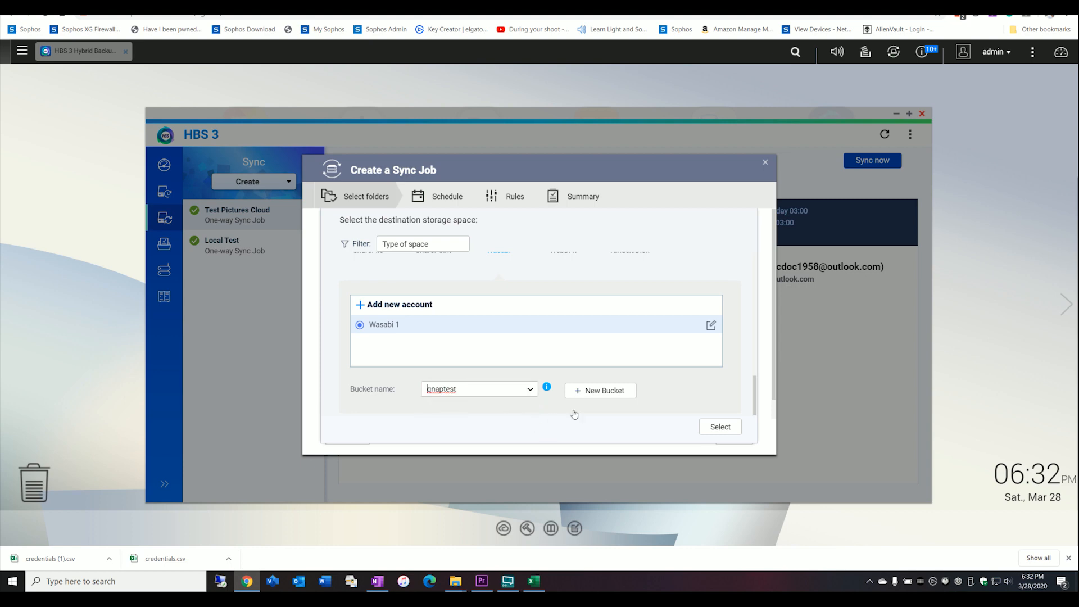
click(712, 428)
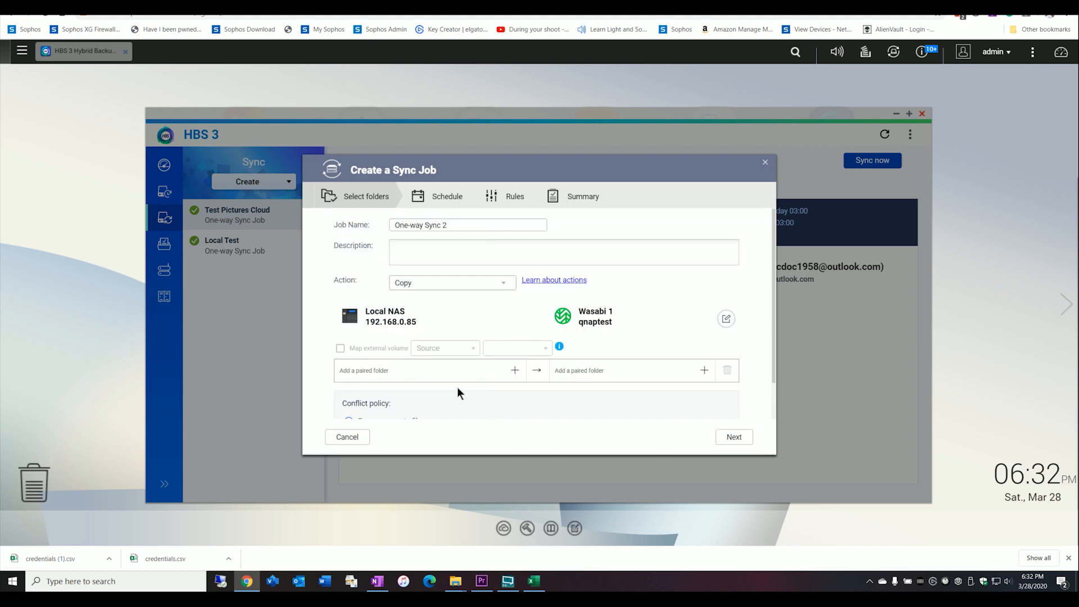
Select the NAS Download folder as the sync source
click(513, 370)
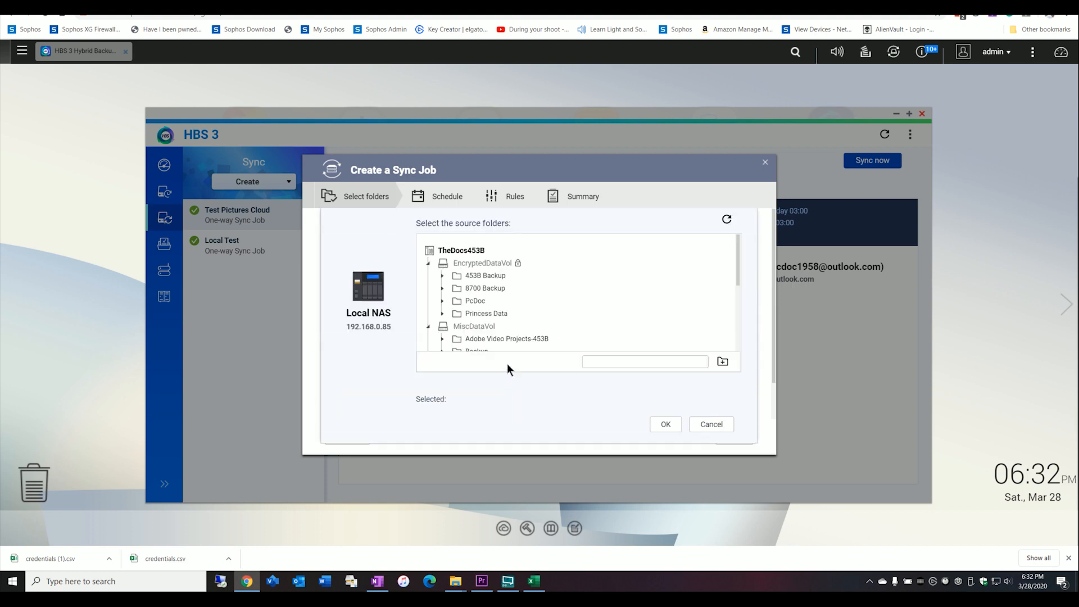
scroll(497, 322, down, 5)
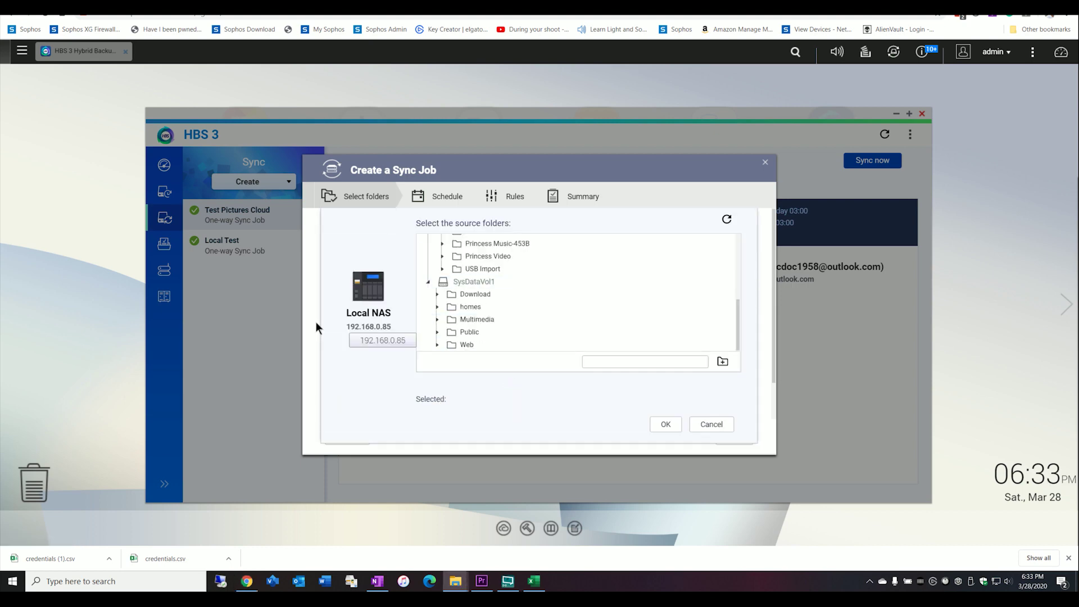
click(462, 296)
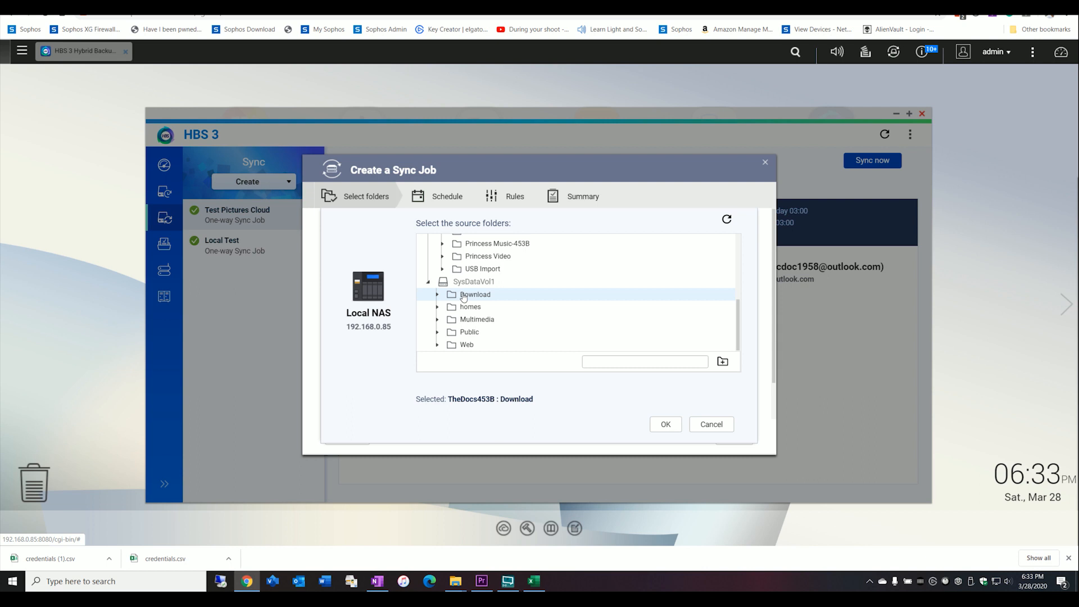
click(666, 425)
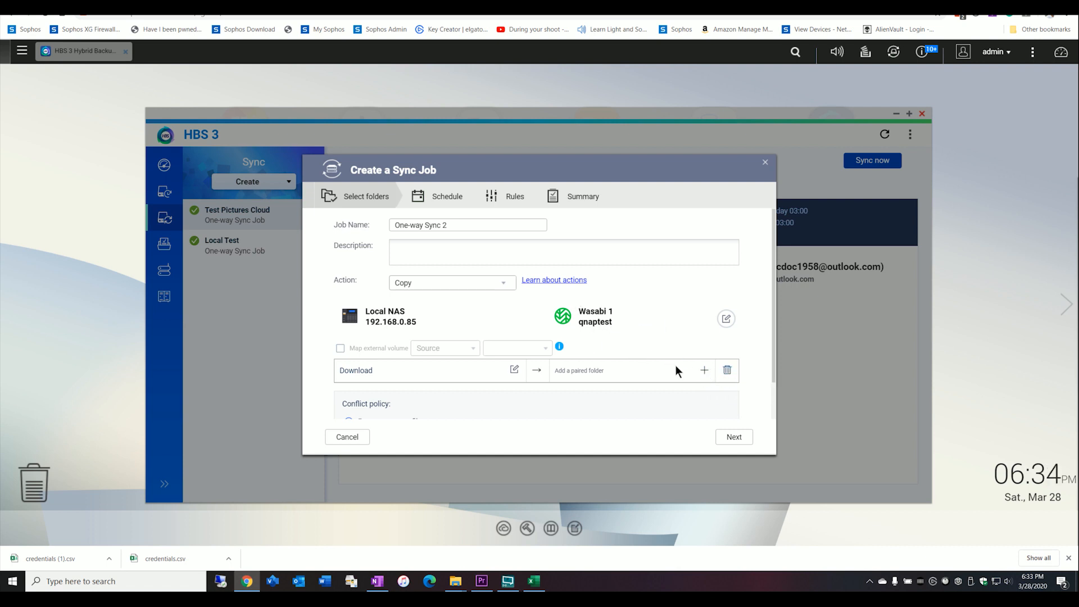
Create a Download folder inside qnaptest as the destination and advance to scheduling
click(703, 371)
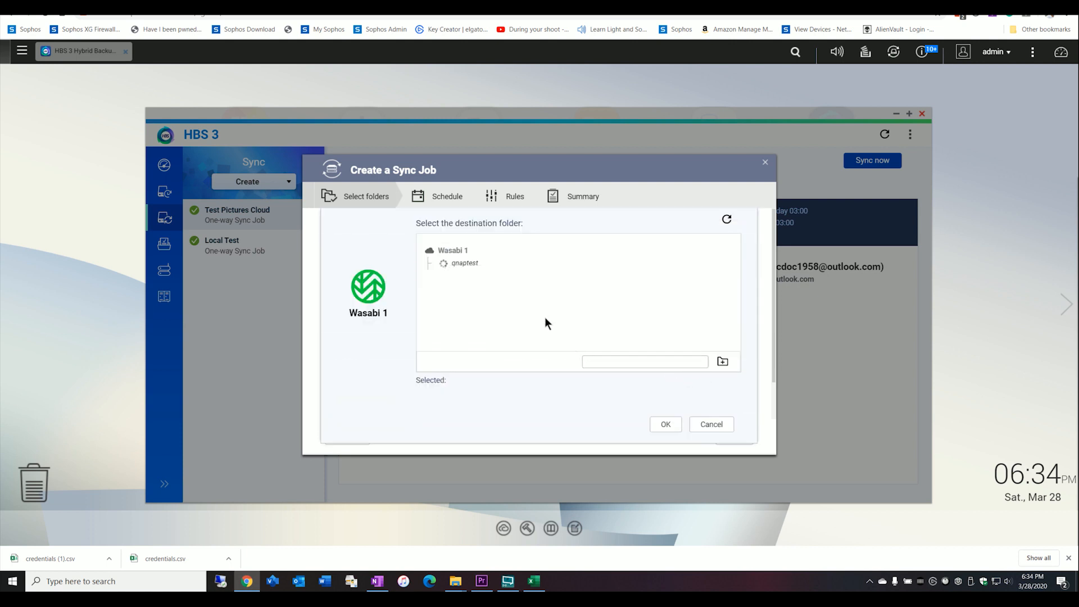
click(469, 268)
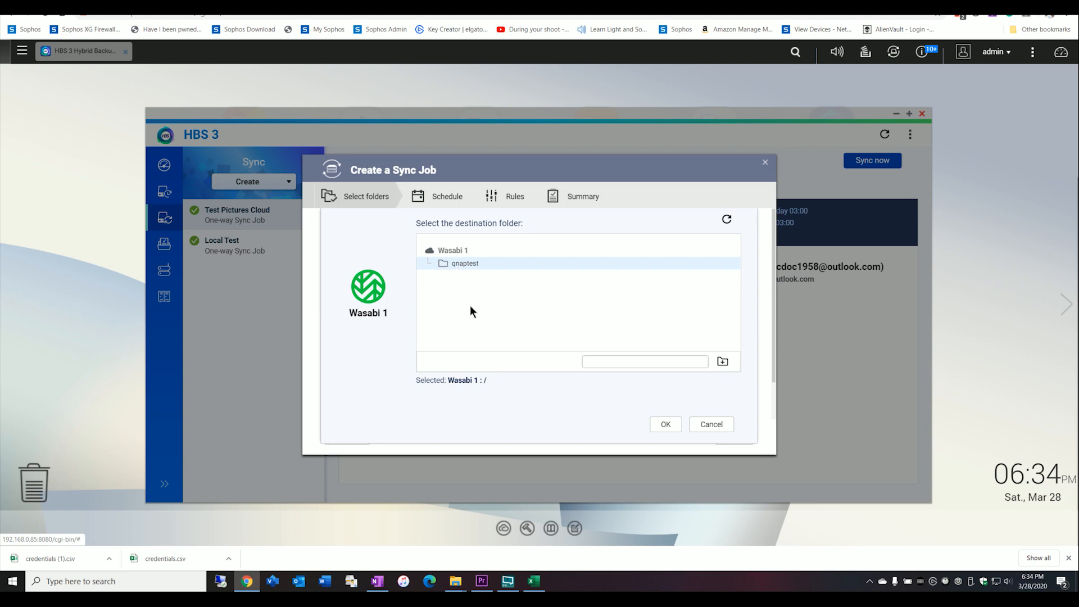
click(659, 361)
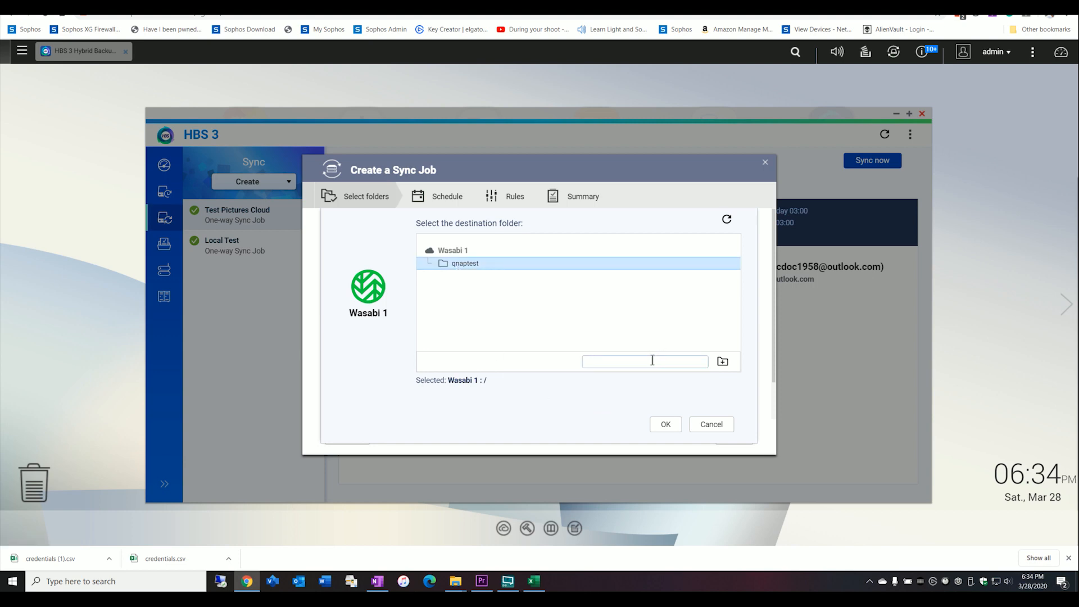
text(Down)
text(load)
click(723, 362)
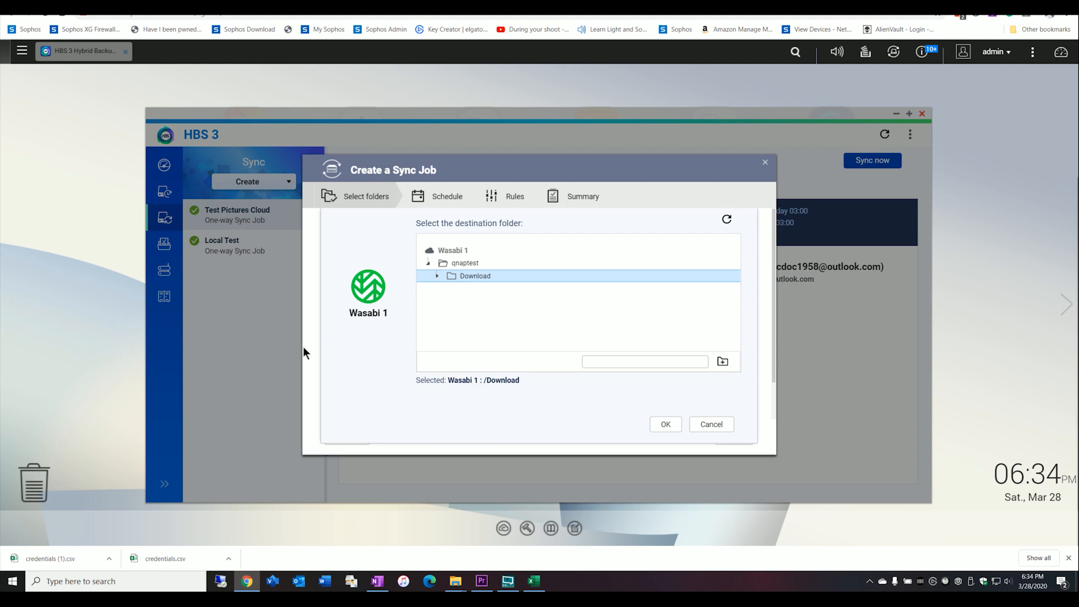
click(670, 425)
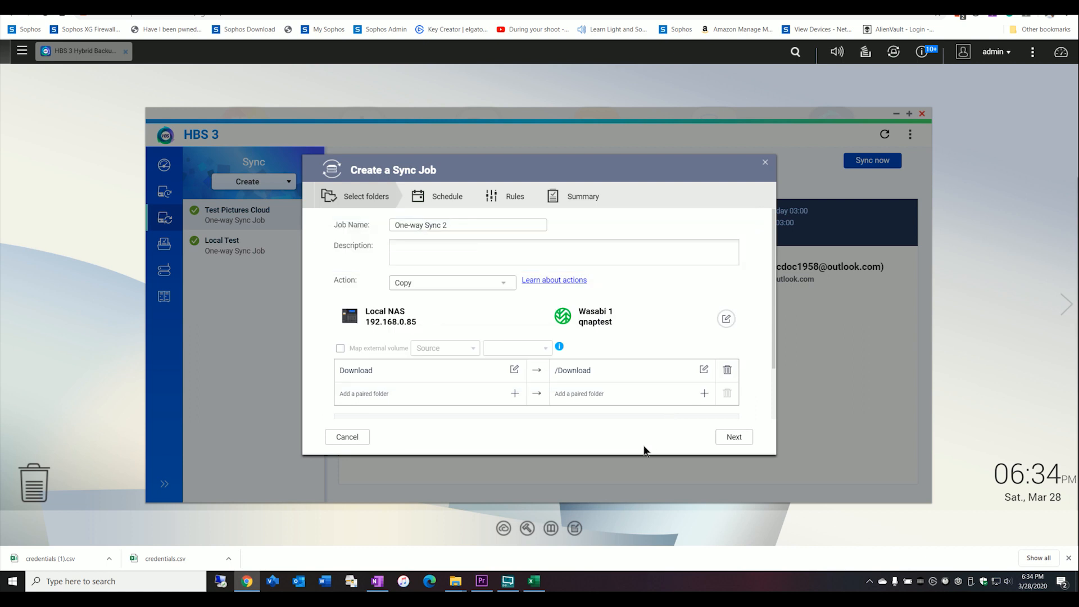
click(730, 443)
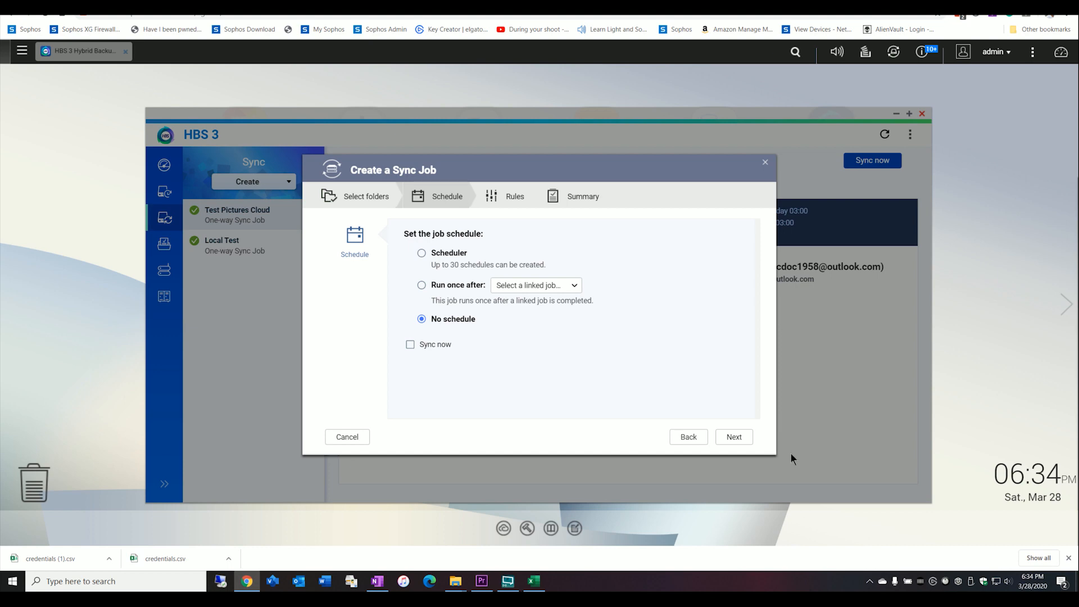
Keep No schedule and default Methods, Policies and Options rules, then create One-way Sync 2
click(733, 437)
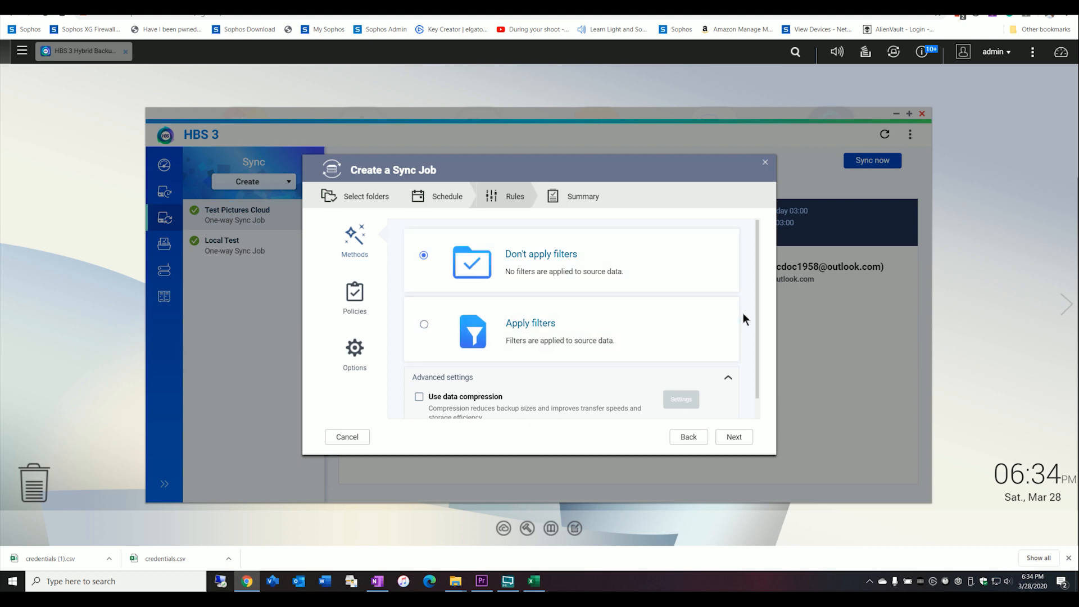
scroll(757, 333, down, 1)
scroll(758, 332, up, 1)
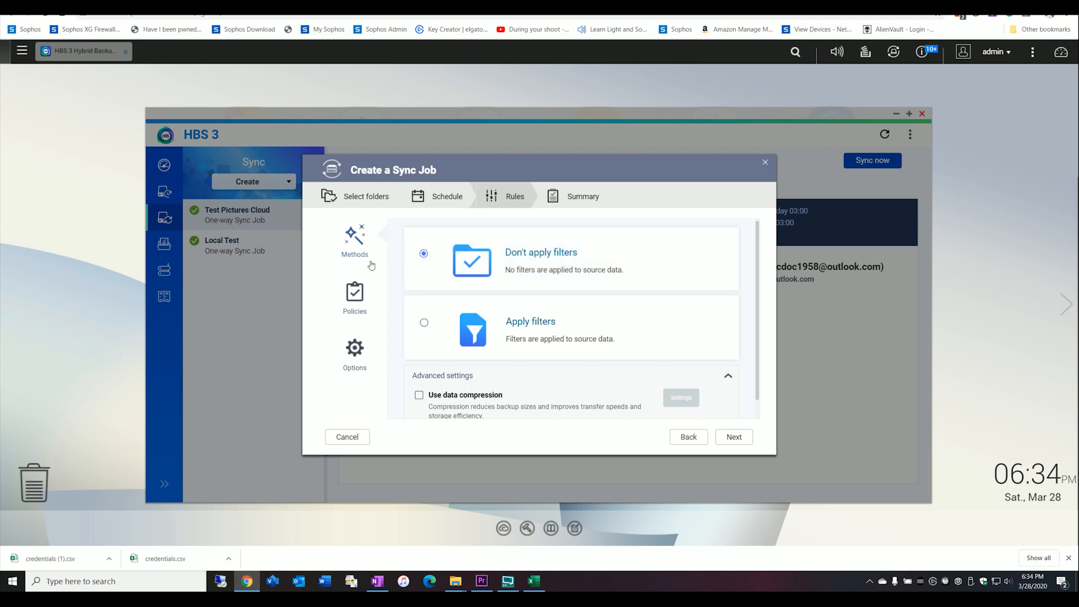
click(360, 290)
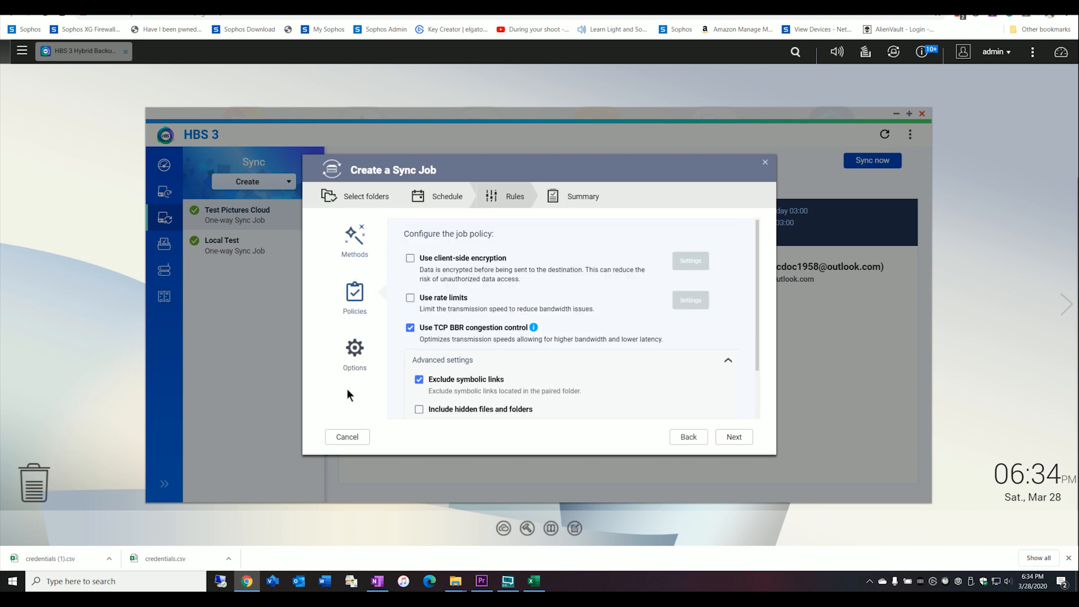
click(355, 349)
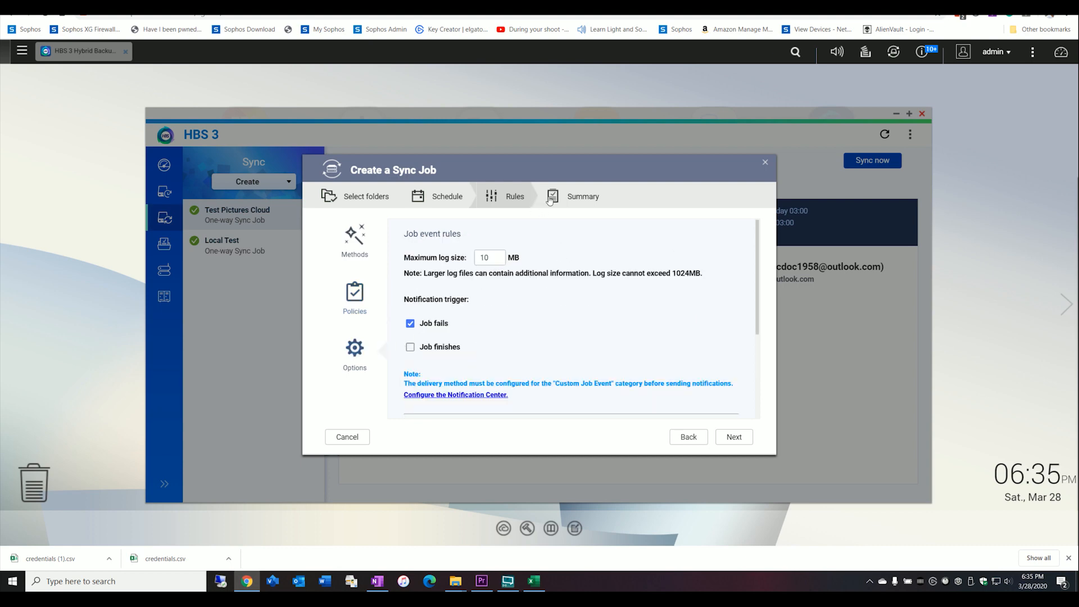
click(730, 437)
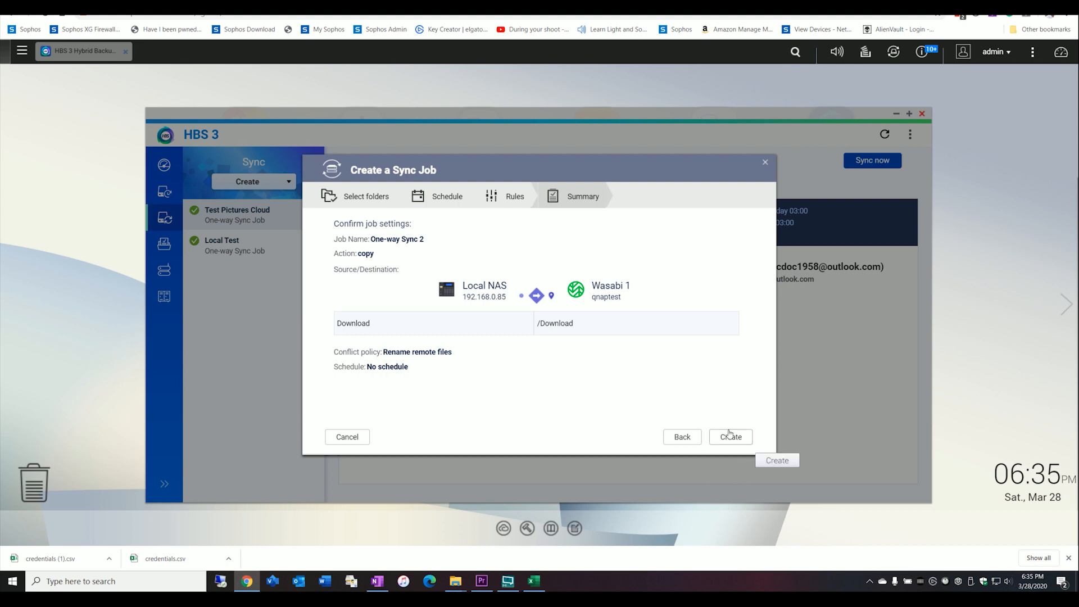
click(727, 434)
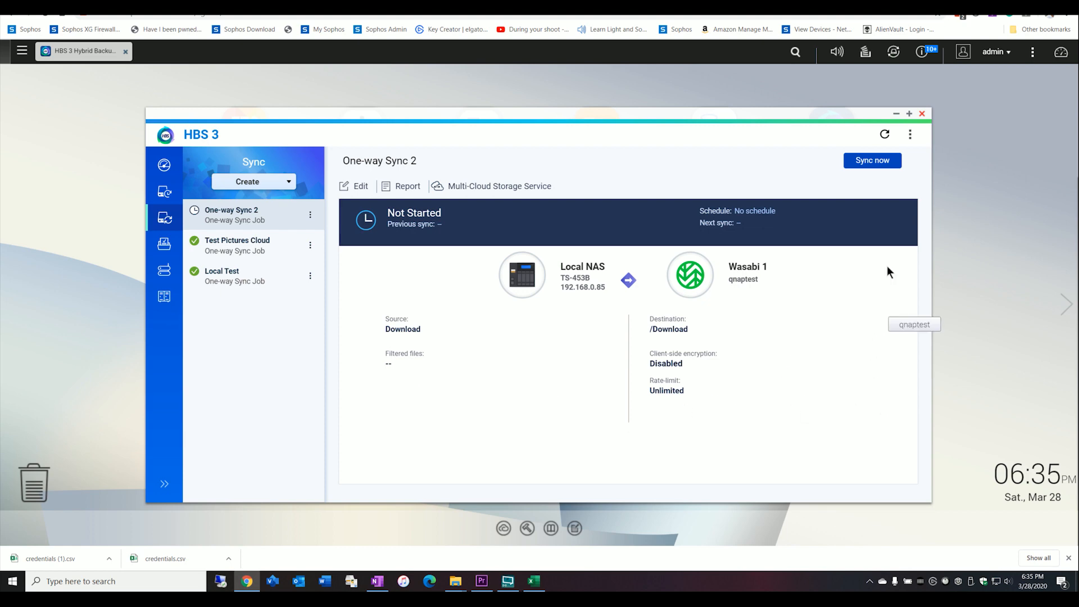
Run One-way Sync 2 now so Download backs up to the qnaptest bucket
click(881, 161)
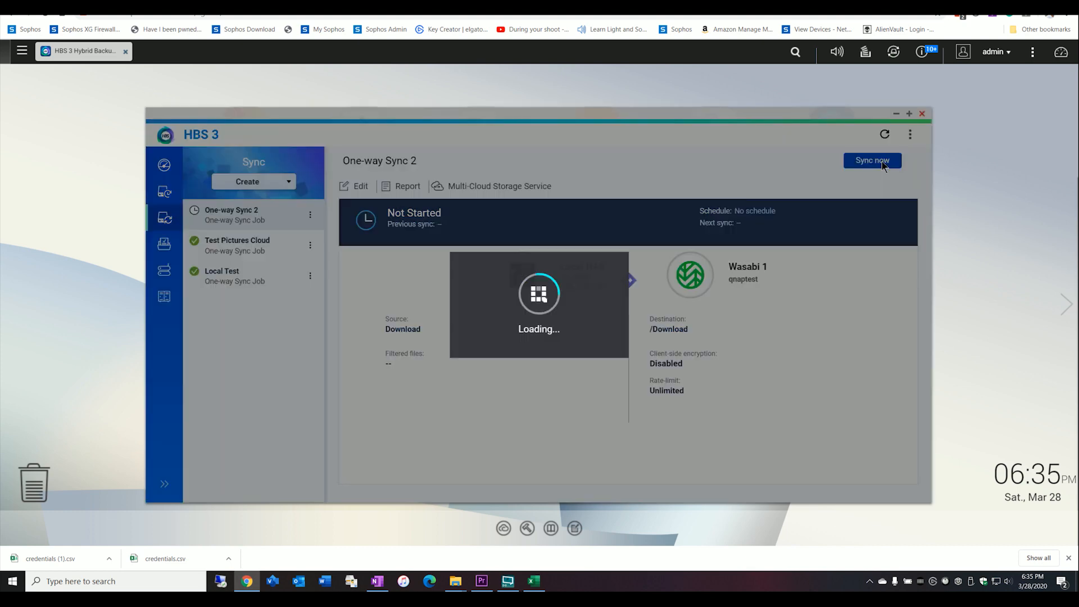